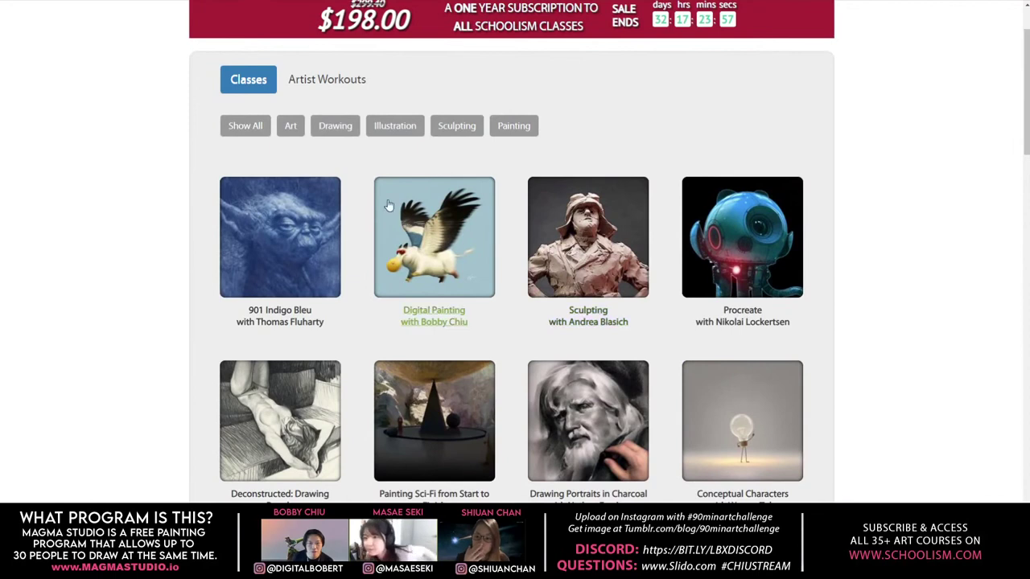
- Show the Artist Workouts offered on the Schoolism site, then return to the Classes list
{"action": "left_click", "coordinate": [311, 90]}
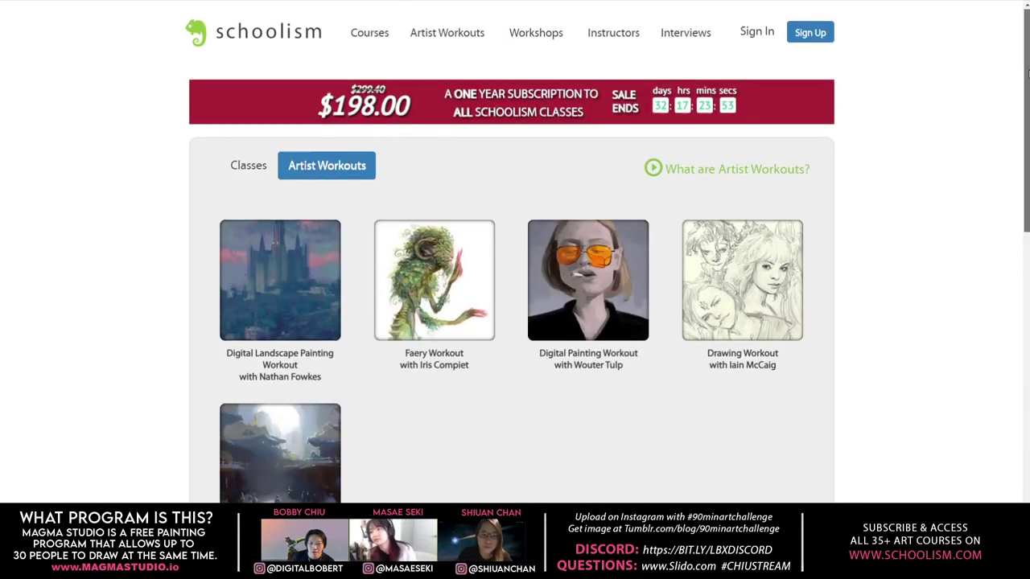
{"action": "left_click_drag", "start_coordinate": [1028, 70], "coordinate": [1027, 99]}
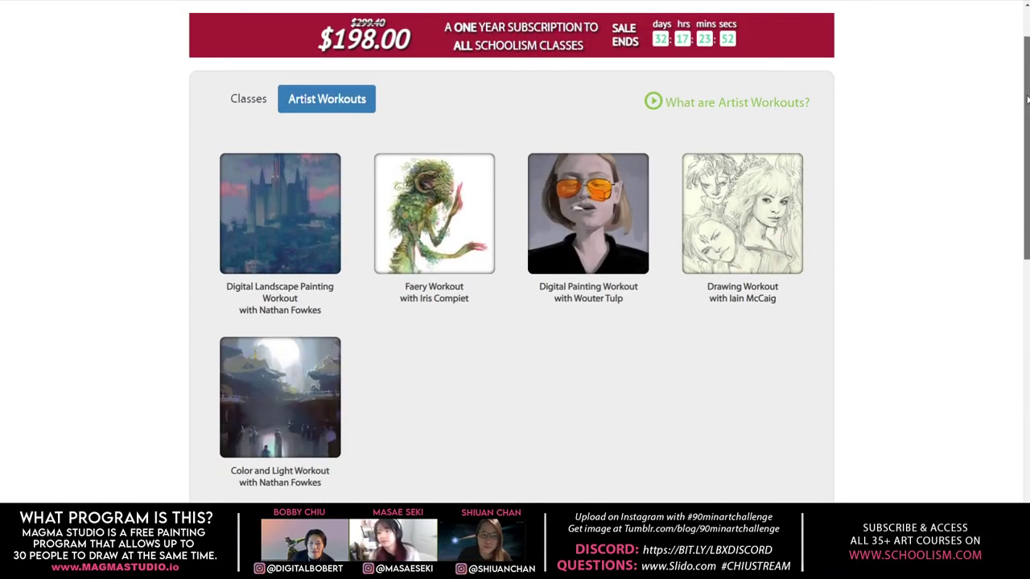
{"action": "left_click", "coordinate": [243, 101]}
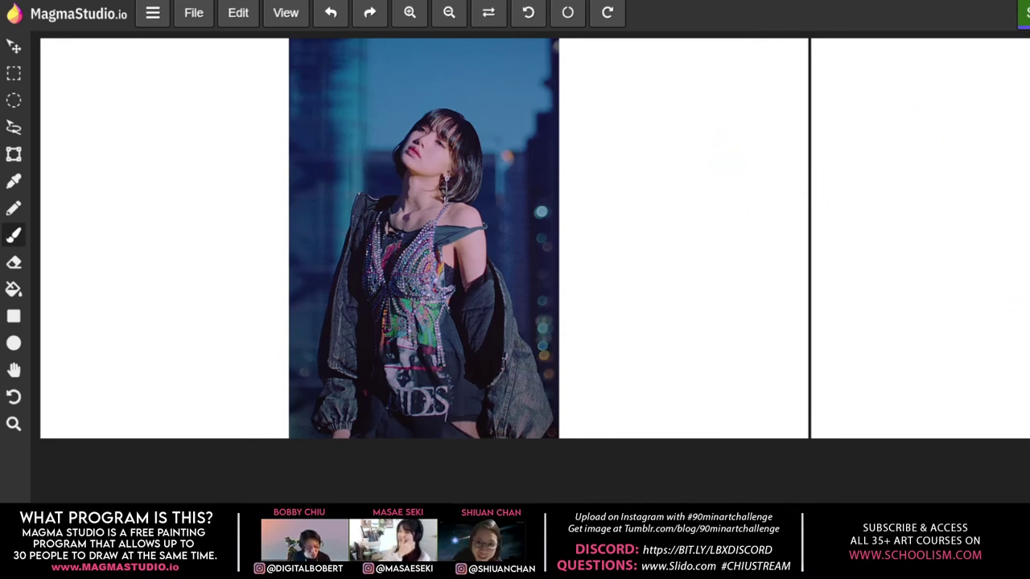
- Switch to Discord, open Live: Voice Chat 1, look through its participants and watch the first shared screen
{"action": "key", "text": "alt+Tab"}
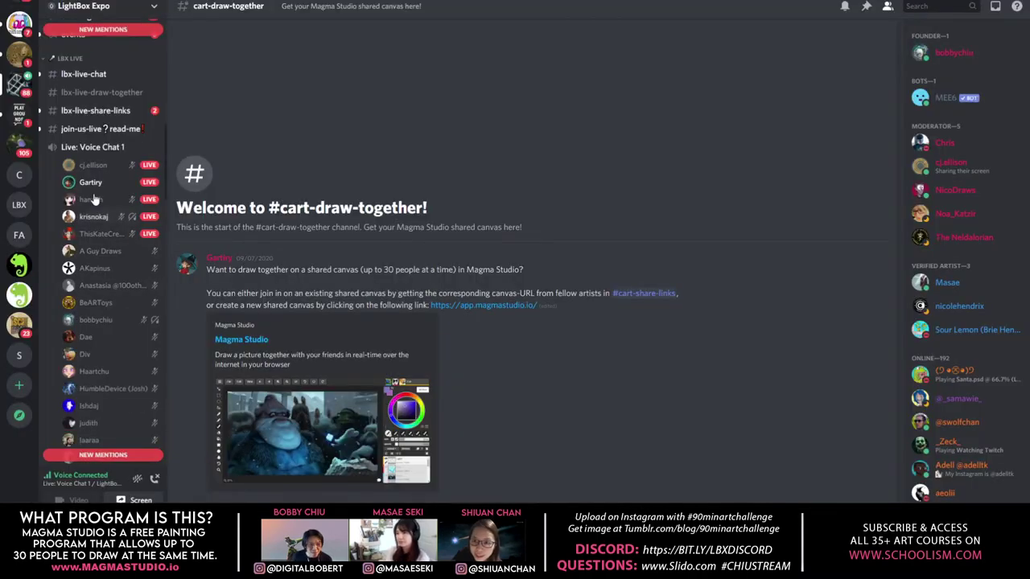
{"action": "scroll", "coordinate": [117, 273], "scroll_direction": "down", "scroll_amount": 5}
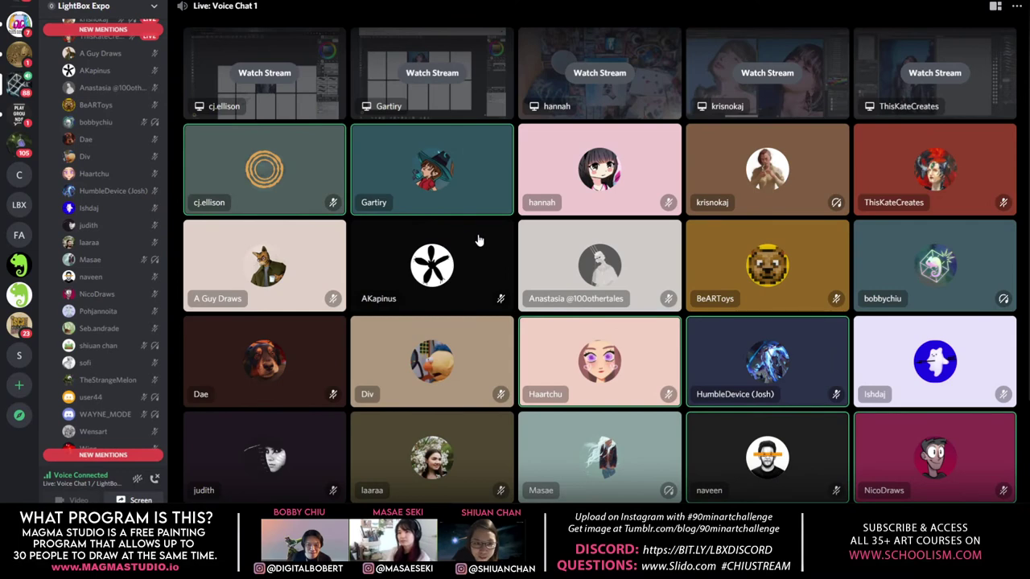
{"action": "scroll", "coordinate": [478, 240], "scroll_direction": "down", "scroll_amount": 3}
{"action": "scroll", "coordinate": [474, 243], "scroll_direction": "up", "scroll_amount": 3}
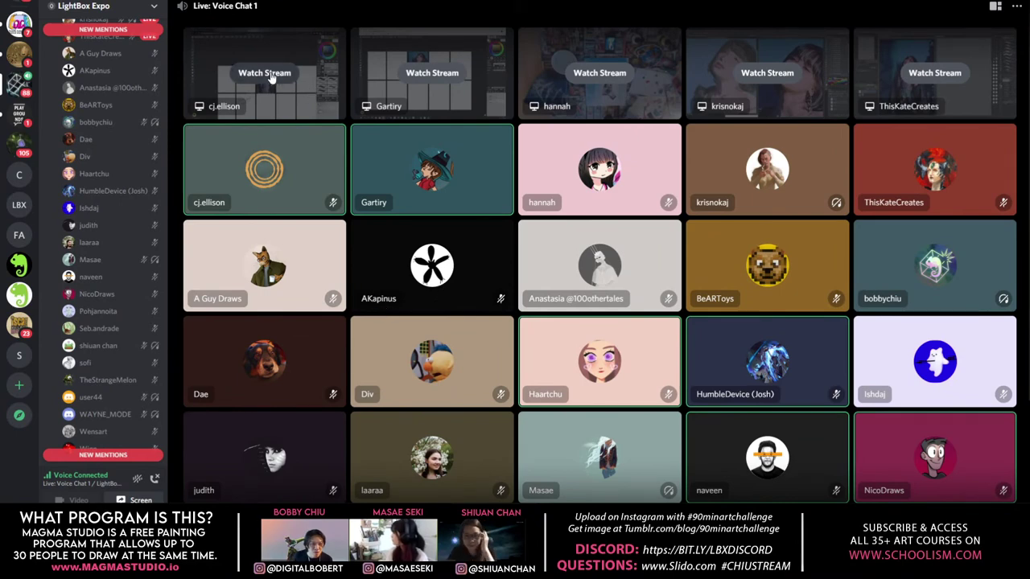
{"action": "scroll", "coordinate": [123, 300], "scroll_direction": "up", "scroll_amount": 15}
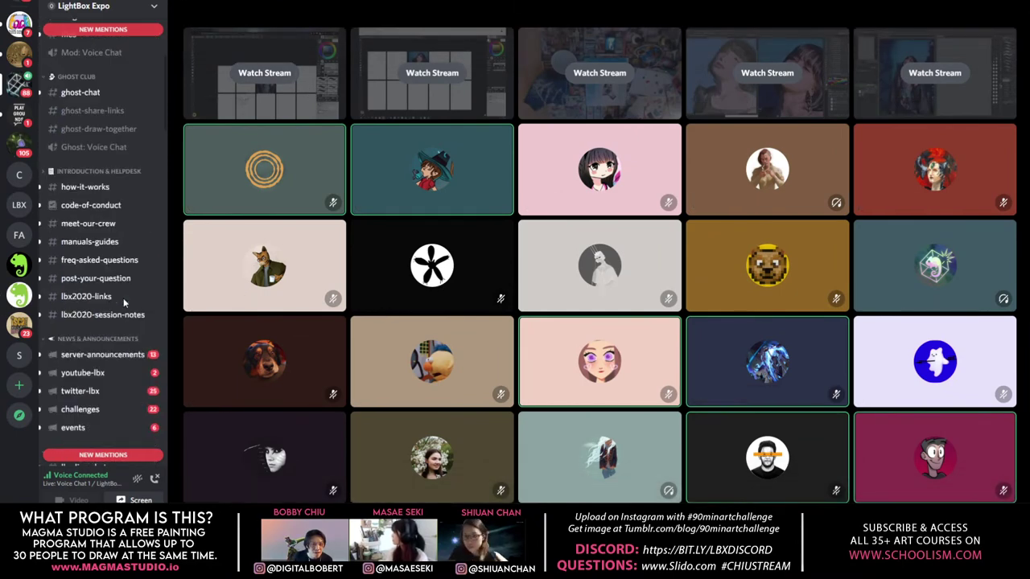
{"action": "scroll", "coordinate": [123, 305], "scroll_direction": "down", "scroll_amount": 15}
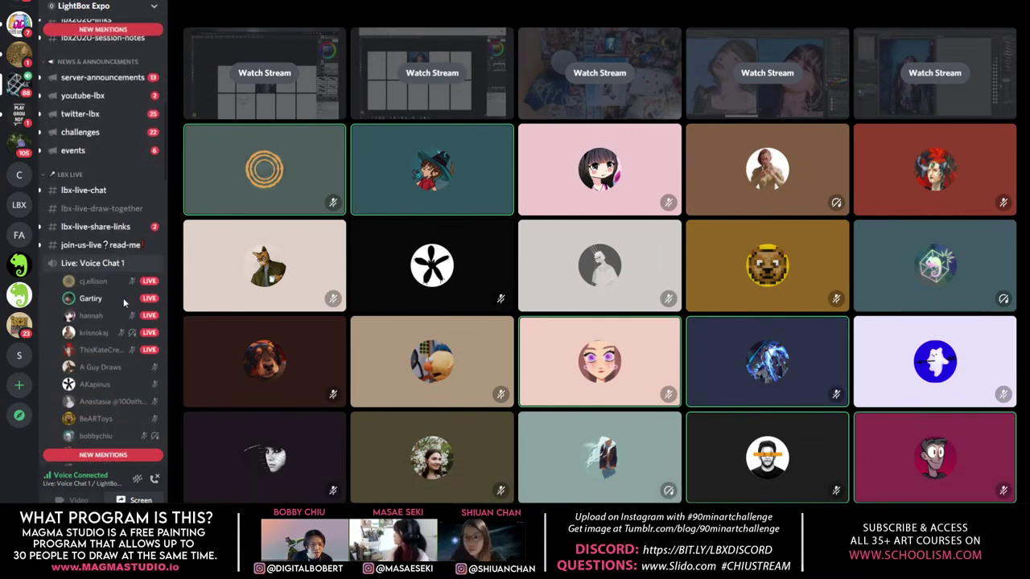
{"action": "mouse_move", "coordinate": [124, 304]}
{"action": "scroll", "coordinate": [123, 301], "scroll_direction": "down", "scroll_amount": 5}
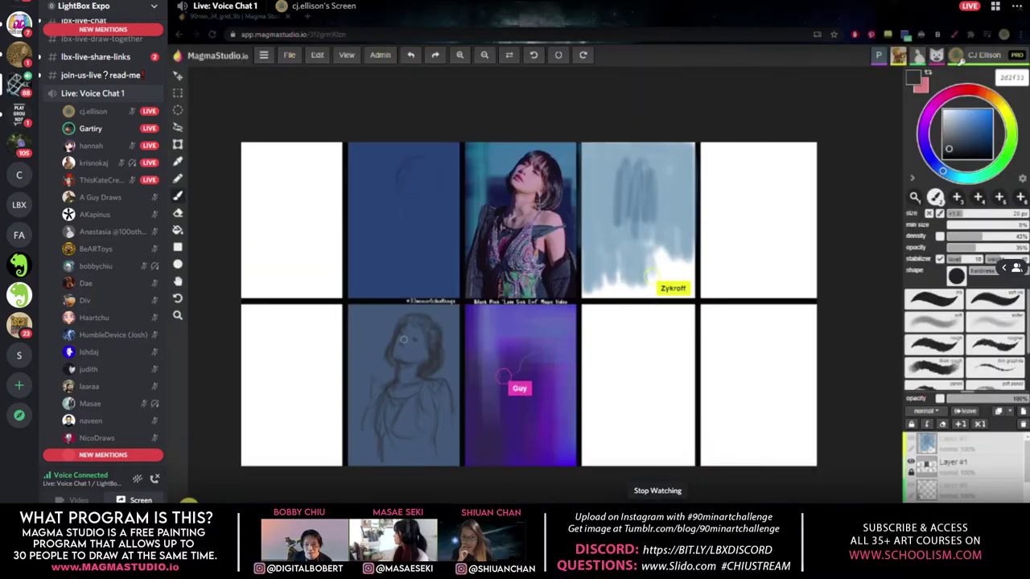
- Stop watching the first stream and view the other participants' live streams in the voice chat
{"action": "left_click", "coordinate": [657, 489]}
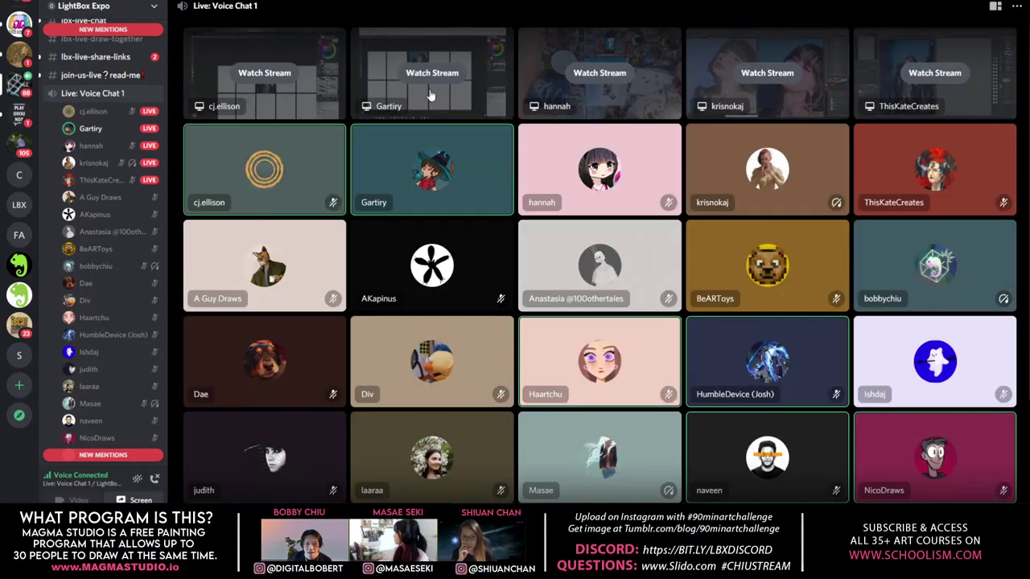
{"action": "left_click", "coordinate": [431, 80]}
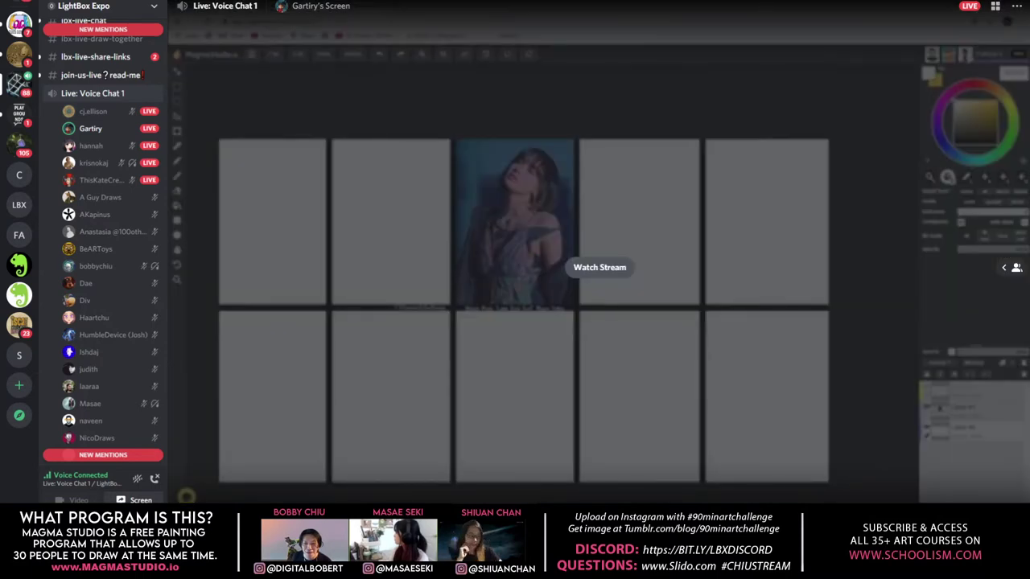
{"action": "left_click", "coordinate": [149, 146]}
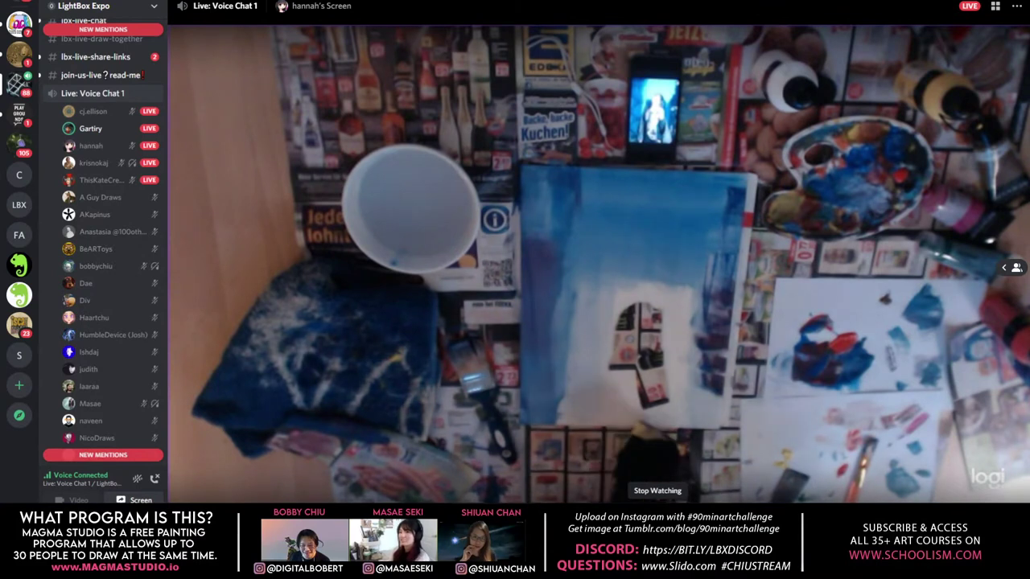
{"action": "left_click", "coordinate": [657, 490]}
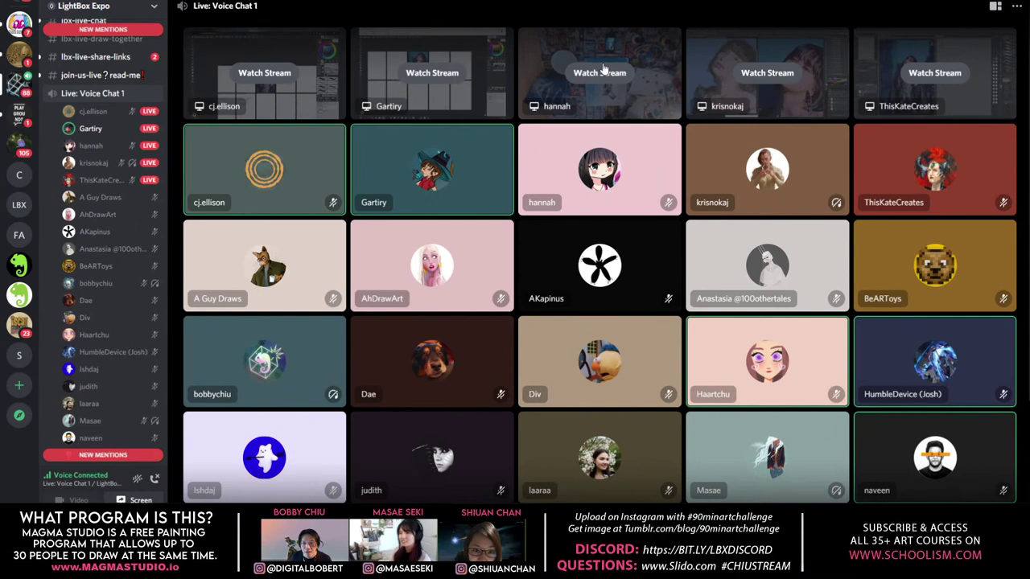
{"action": "left_click", "coordinate": [780, 80]}
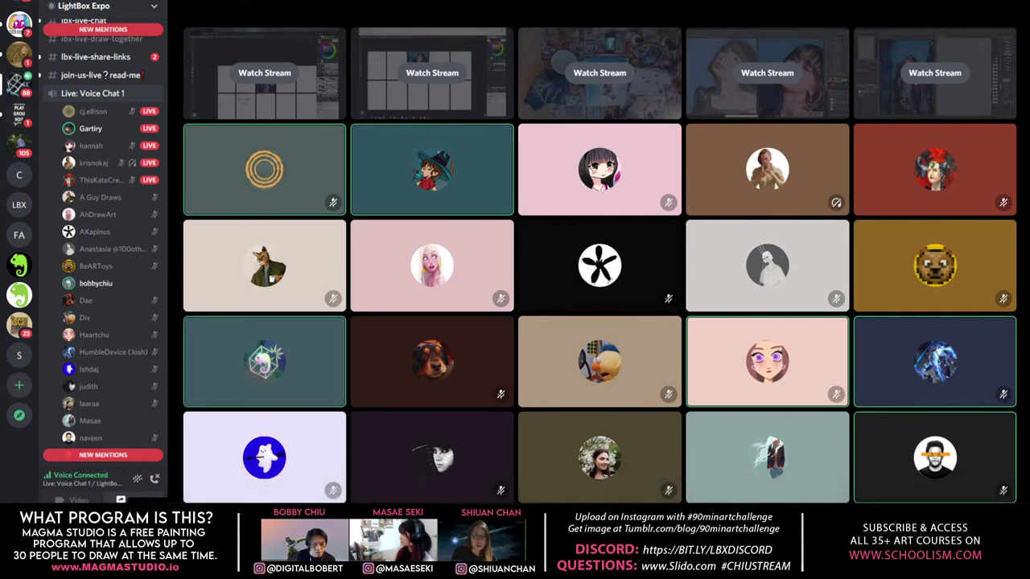
- Set the voice output device to Speakers (Yeti Stereo Microphone) and reopen the Voice & Video settings
{"action": "key", "text": "ctrl+comma"}
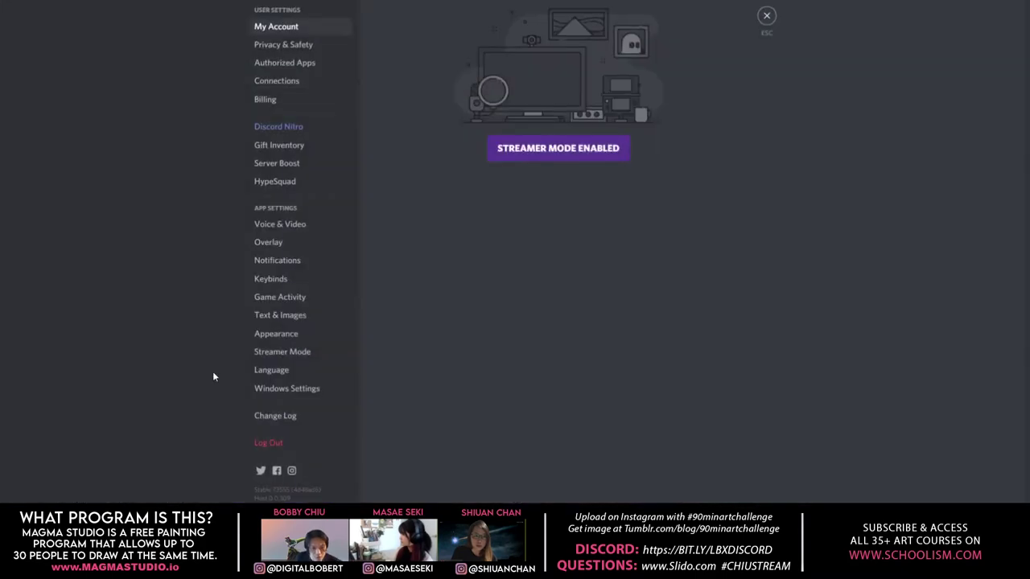
{"action": "left_click", "coordinate": [320, 224]}
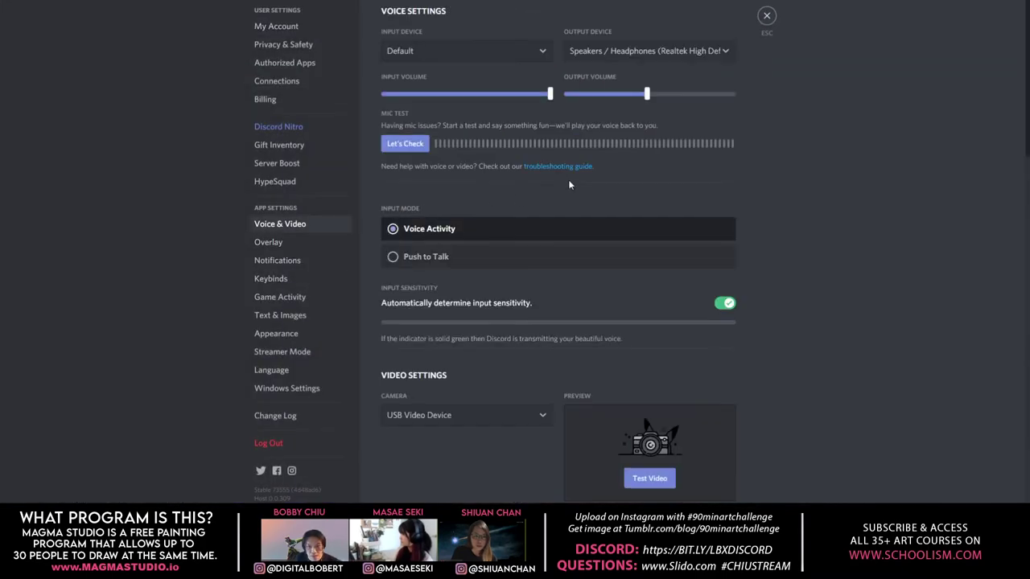
{"action": "left_click", "coordinate": [638, 52]}
{"action": "left_click", "coordinate": [631, 118]}
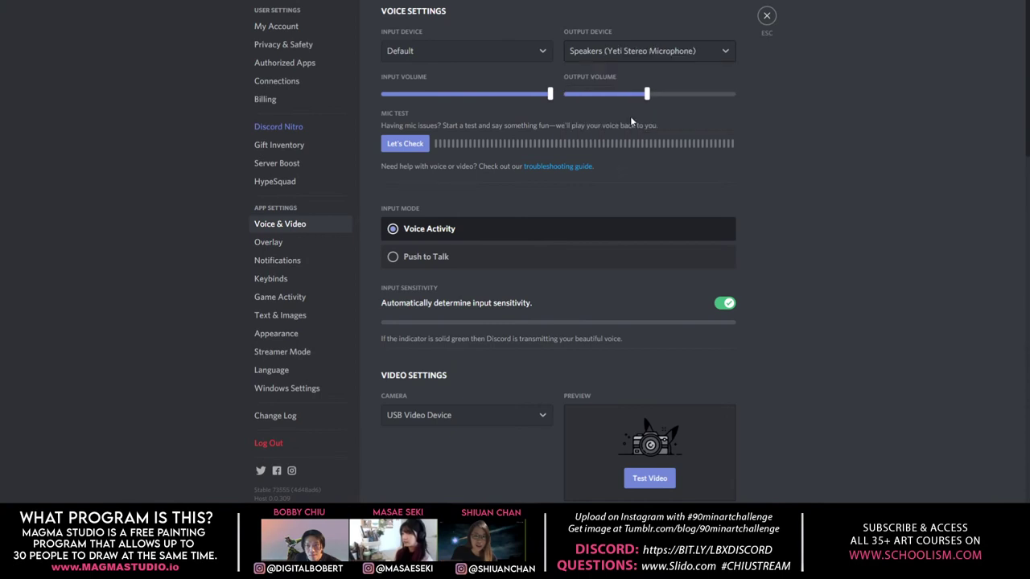
{"action": "left_click", "coordinate": [768, 16]}
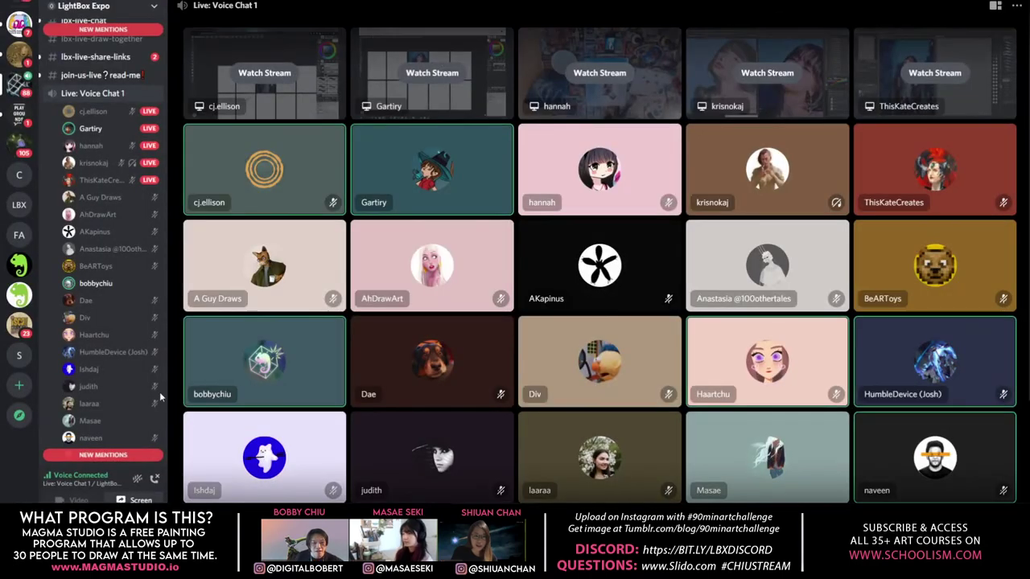
{"action": "key", "text": "ctrl+comma"}
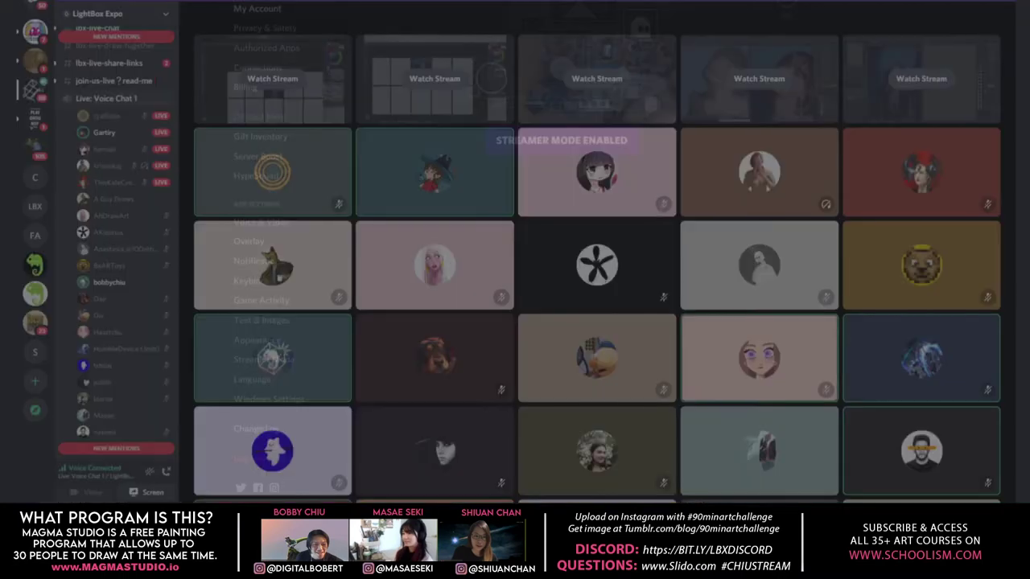
{"action": "left_click", "coordinate": [289, 225]}
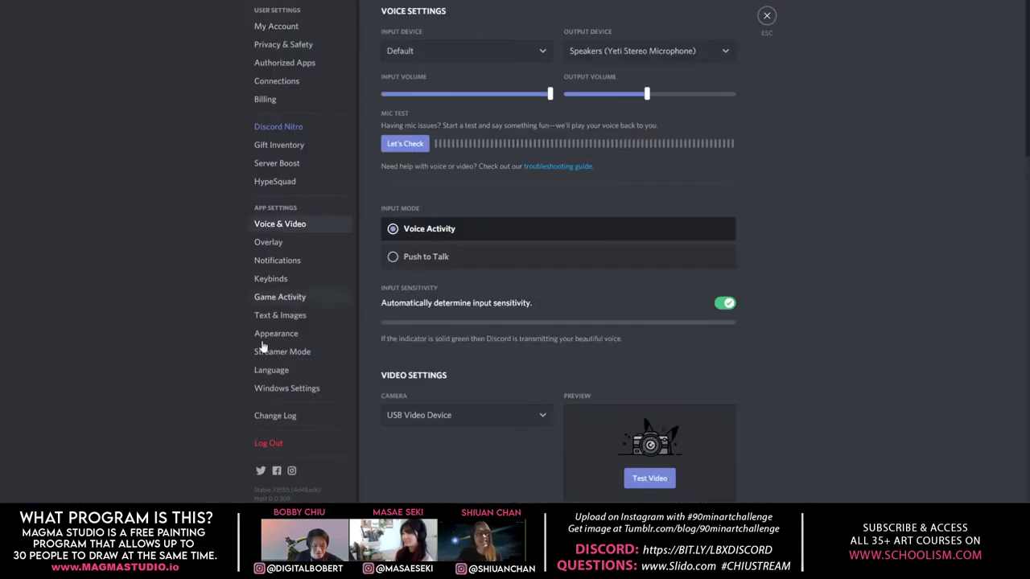
- Switch to Discord and find the Holly Jolly Paint-a-Thon section in the LightBox Expo channel list
{"action": "key", "text": "alt+Tab"}
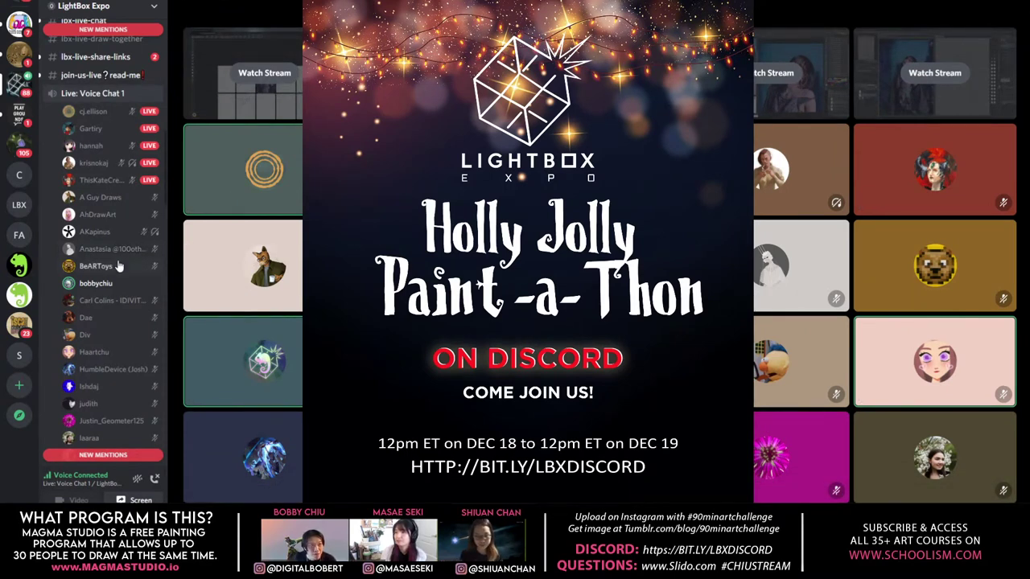
{"action": "scroll", "coordinate": [118, 266], "scroll_direction": "down", "scroll_amount": 5}
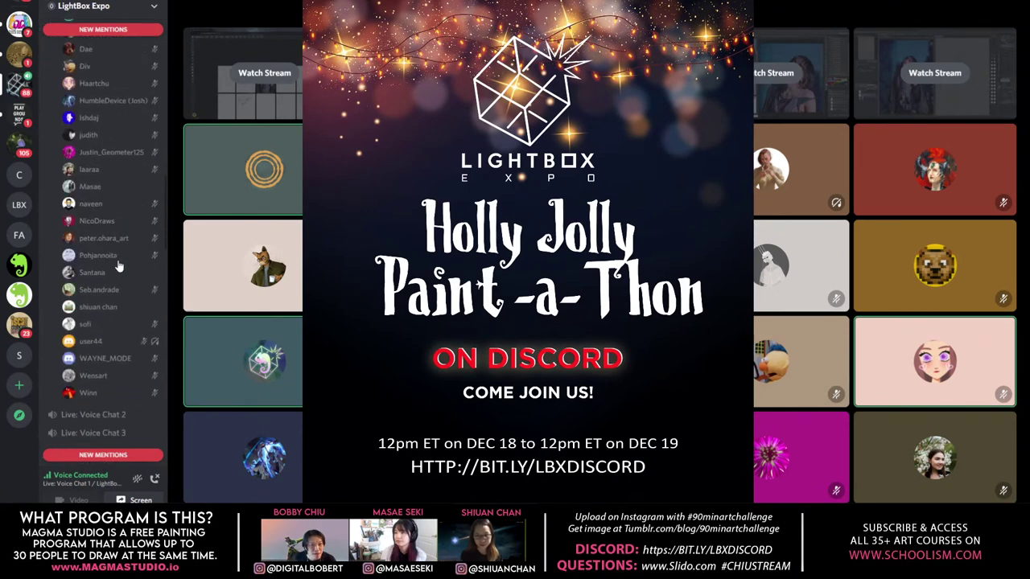
{"action": "scroll", "coordinate": [117, 266], "scroll_direction": "down", "scroll_amount": 6}
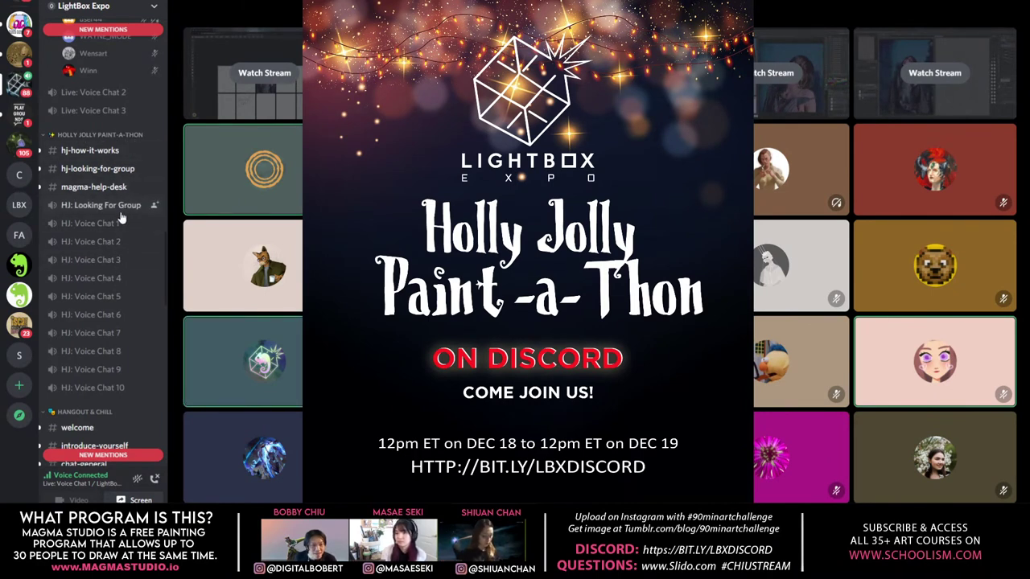
{"action": "scroll", "coordinate": [120, 218], "scroll_direction": "down", "scroll_amount": 1}
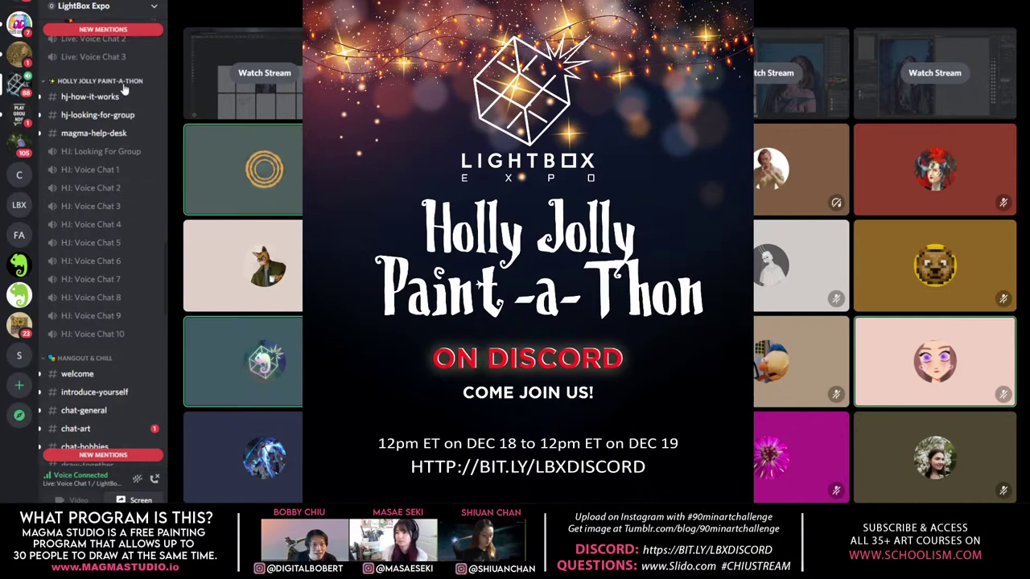
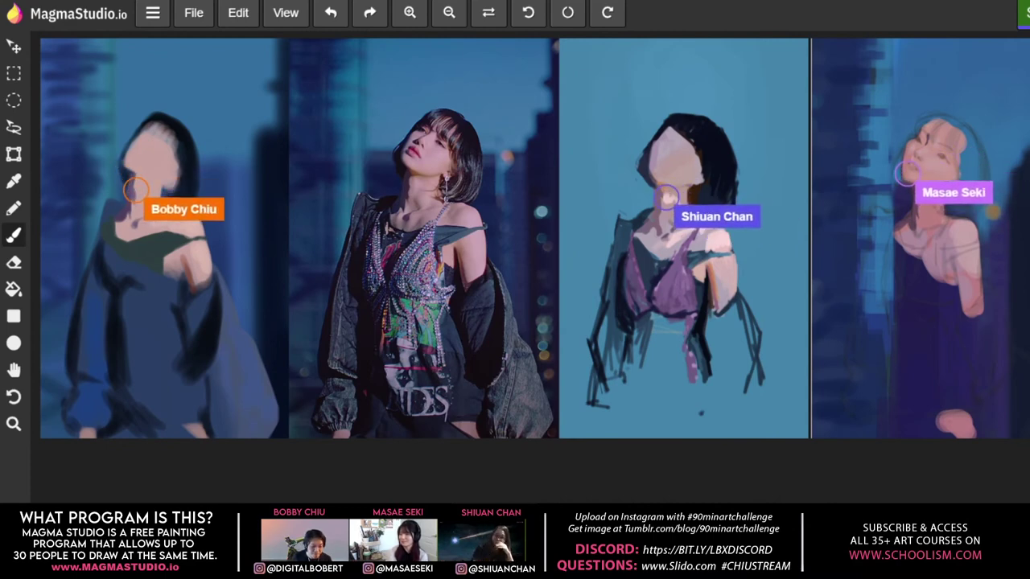
- Return to Discord and browse the server's channels from Introduction & Helpdesk to the HJ voice chats
{"action": "key", "text": "alt+Tab"}
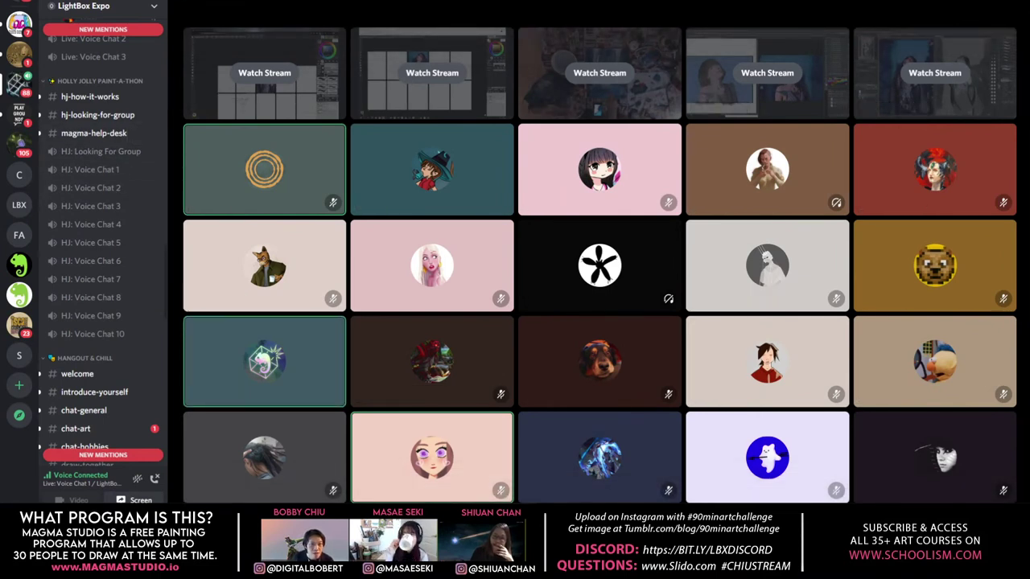
{"action": "scroll", "coordinate": [97, 267], "scroll_direction": "up", "scroll_amount": 3}
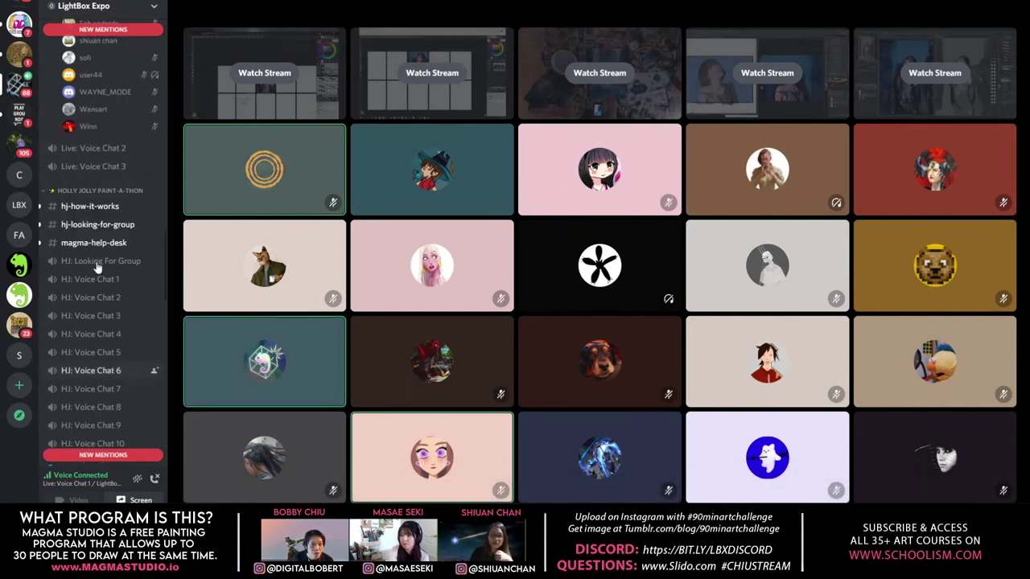
{"action": "scroll", "coordinate": [97, 267], "scroll_direction": "up", "scroll_amount": 15}
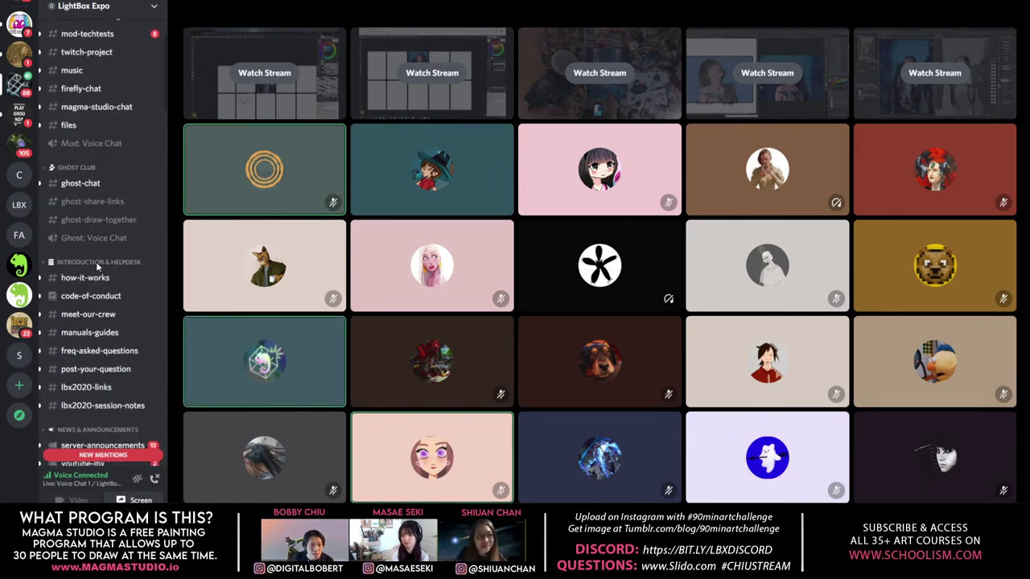
{"action": "scroll", "coordinate": [97, 267], "scroll_direction": "down", "scroll_amount": 15}
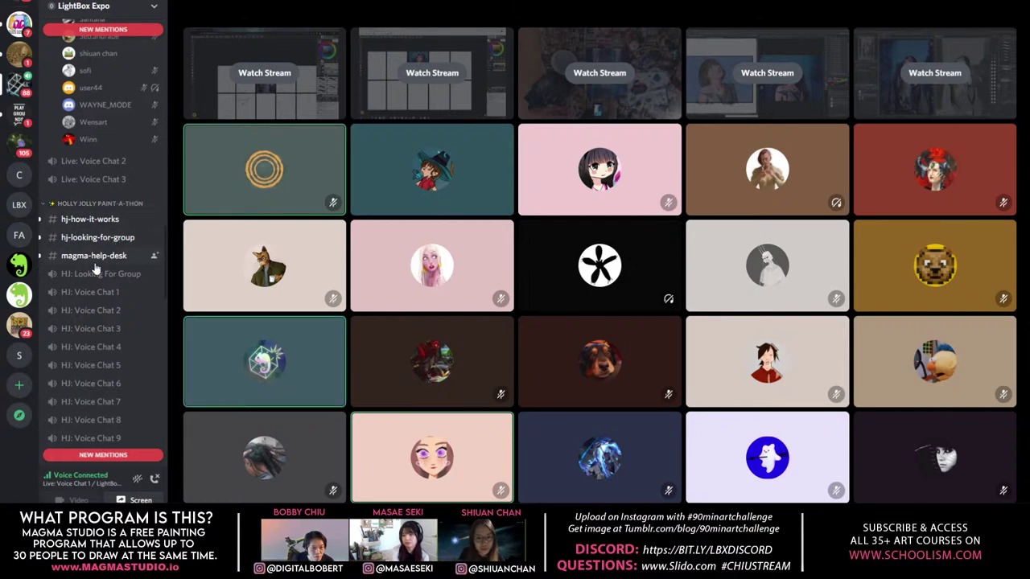
{"action": "scroll", "coordinate": [110, 274], "scroll_direction": "down", "scroll_amount": 5}
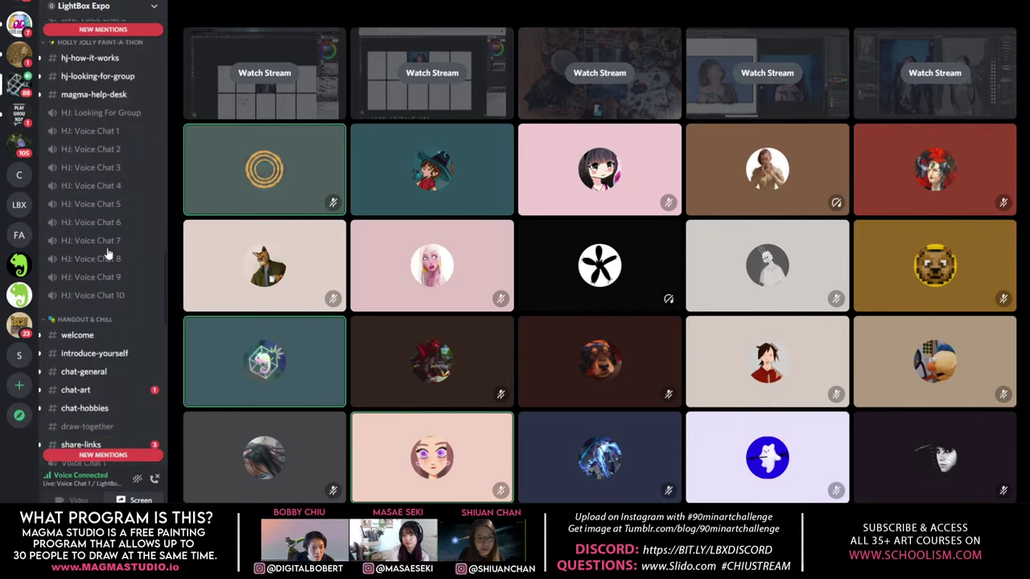
{"action": "scroll", "coordinate": [111, 167], "scroll_direction": "up", "scroll_amount": 3}
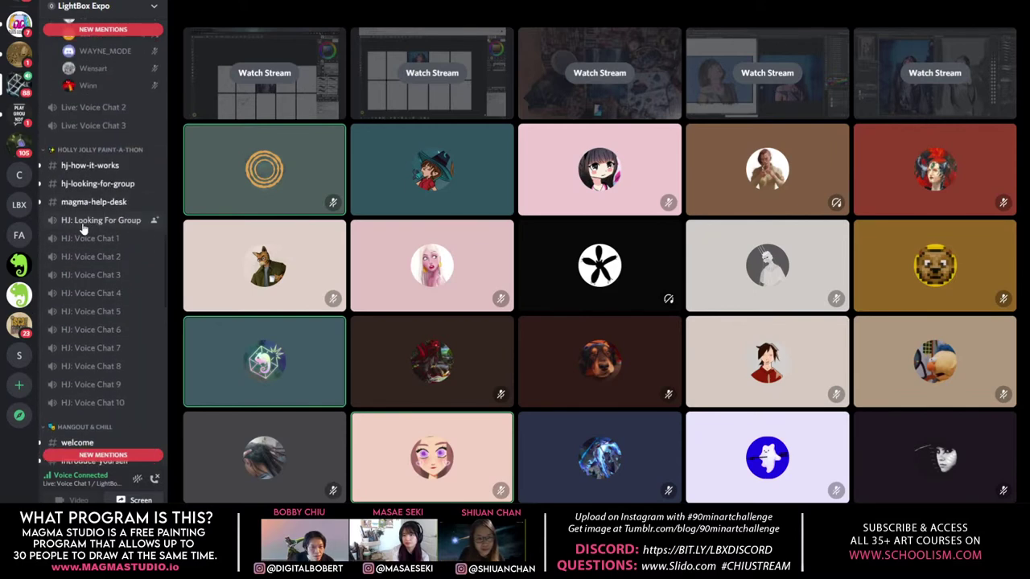
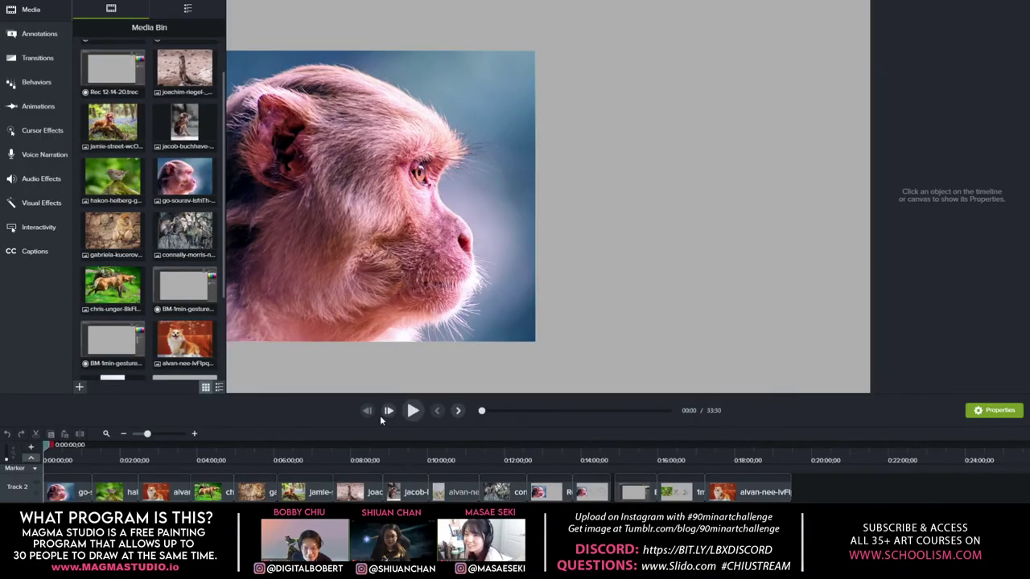
- In Camtasia, move the selected monkey clips down the canvas to Y 57.6 and place the playhead at about 12:28
{"action": "left_click", "coordinate": [418, 411]}
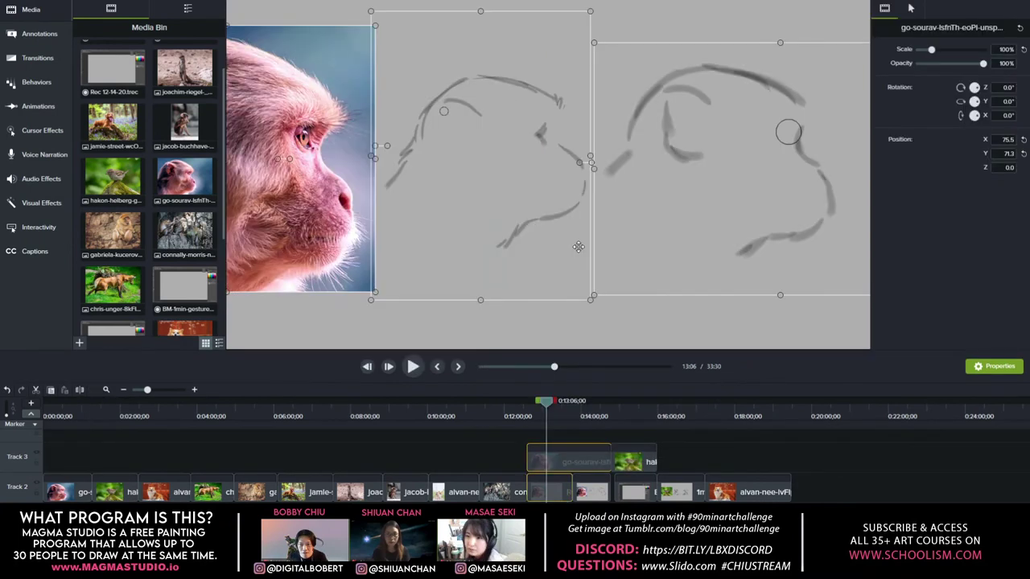
{"action": "left_click_drag", "start_coordinate": [578, 246], "coordinate": [578, 252]}
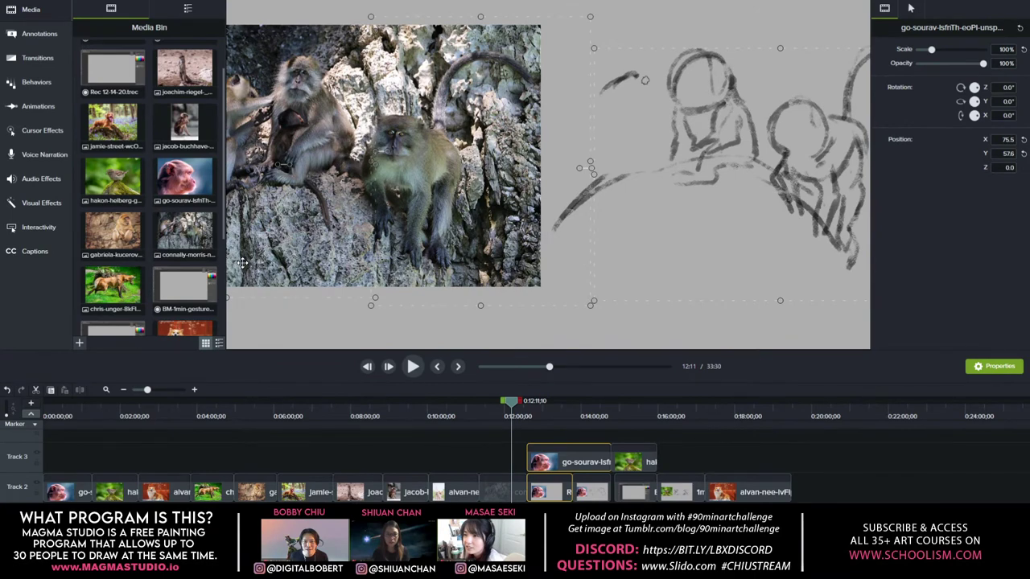
{"action": "left_click", "coordinate": [523, 407]}
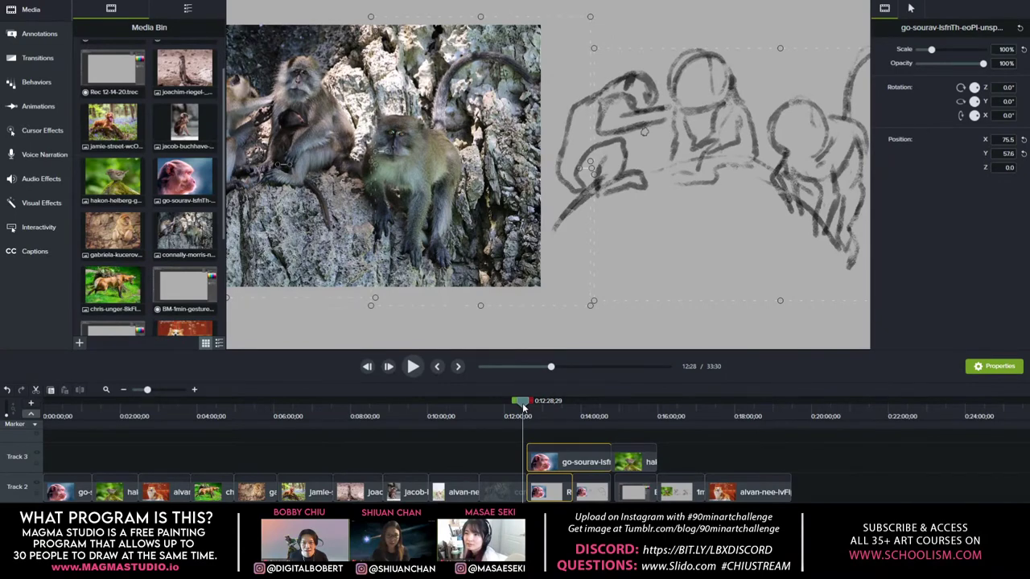
- Review the monkey profile gesture drawings by moving the playhead through the footage from about 13:38 to 14:43
{"action": "left_click_drag", "start_coordinate": [523, 407], "coordinate": [570, 409]}
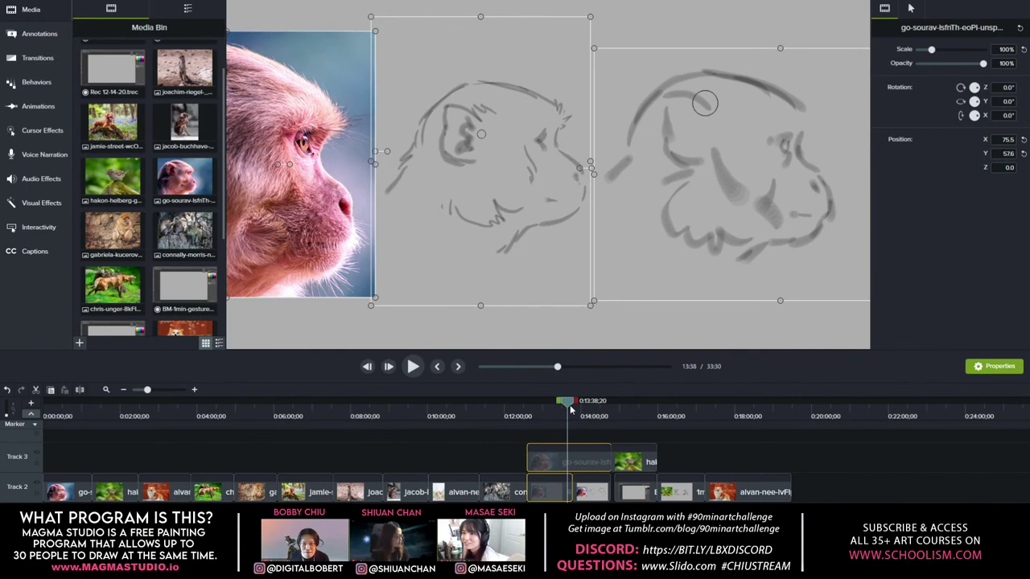
{"action": "left_click_drag", "start_coordinate": [570, 409], "coordinate": [570, 409]}
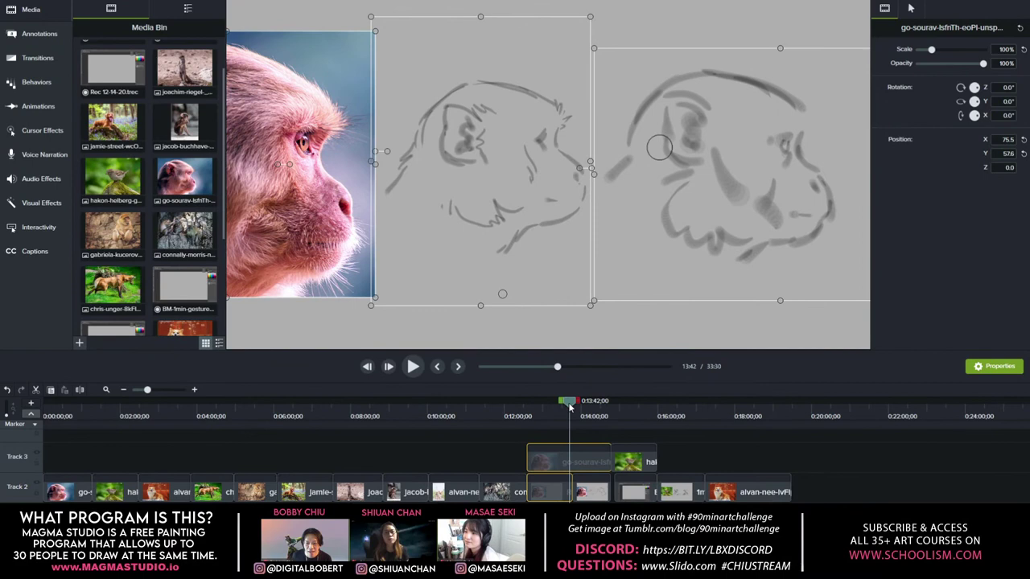
{"action": "left_click", "coordinate": [570, 407]}
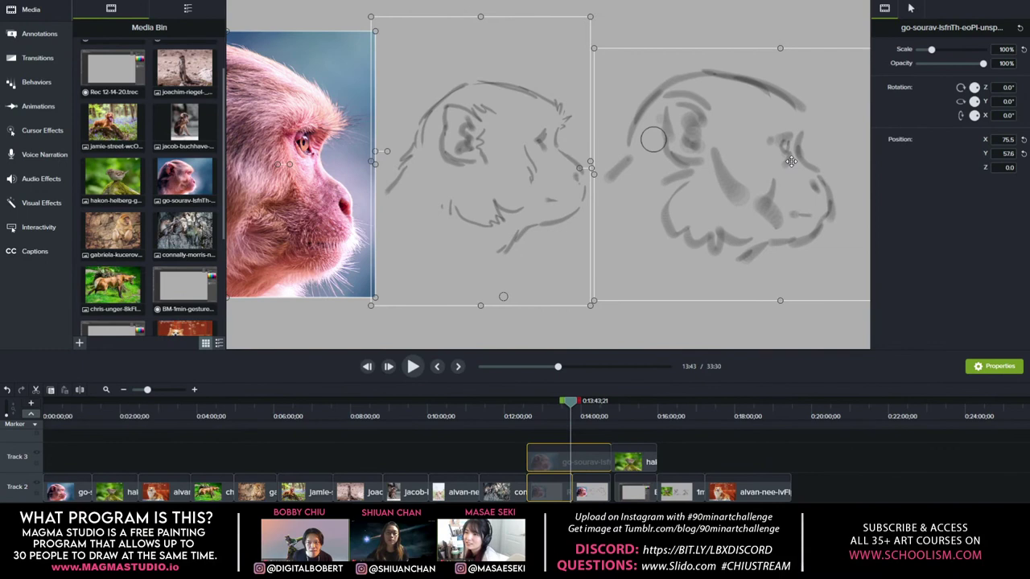
{"action": "left_click", "coordinate": [576, 414]}
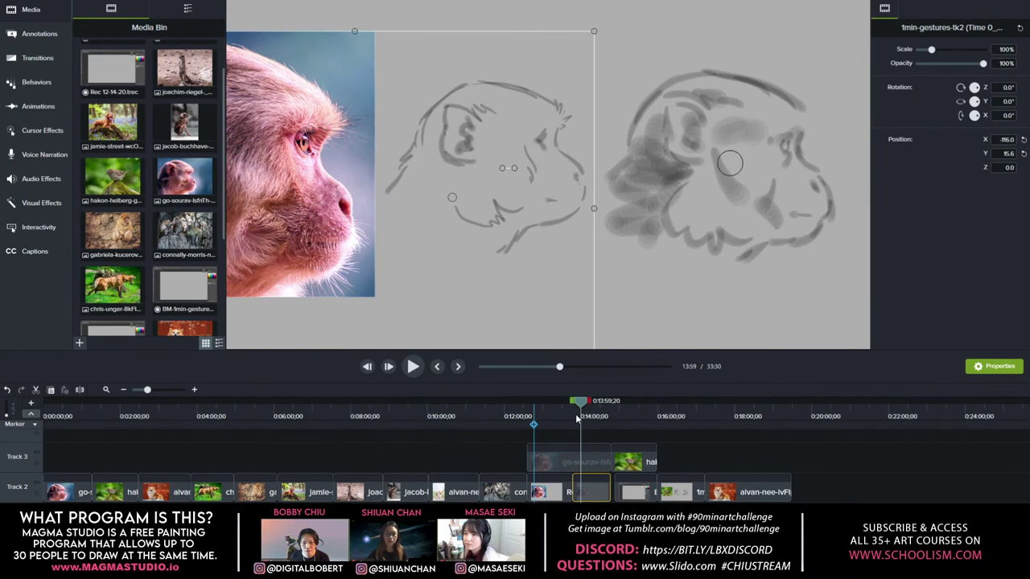
{"action": "left_click", "coordinate": [608, 416]}
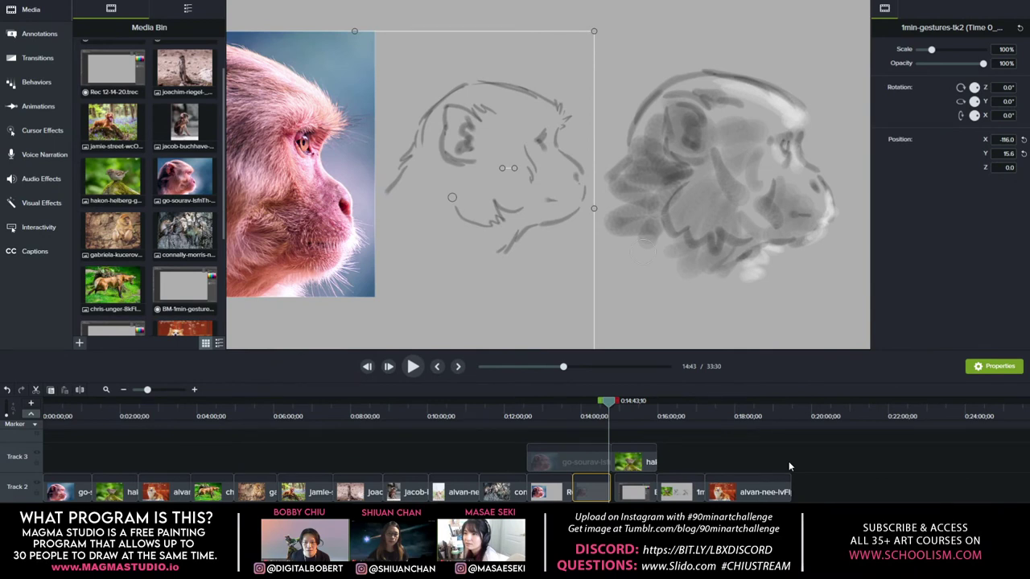
- Review the sparrow gesture drawings by moving the playhead from about 15:11 through 15:34 to 16:46
{"action": "left_click", "coordinate": [627, 416]}
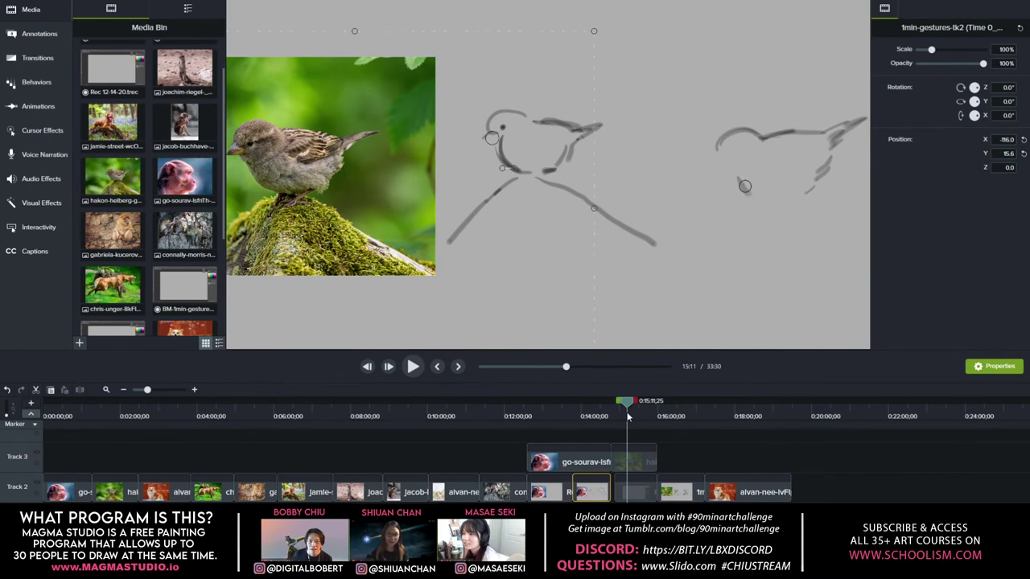
{"action": "left_click_drag", "start_coordinate": [628, 416], "coordinate": [641, 416]}
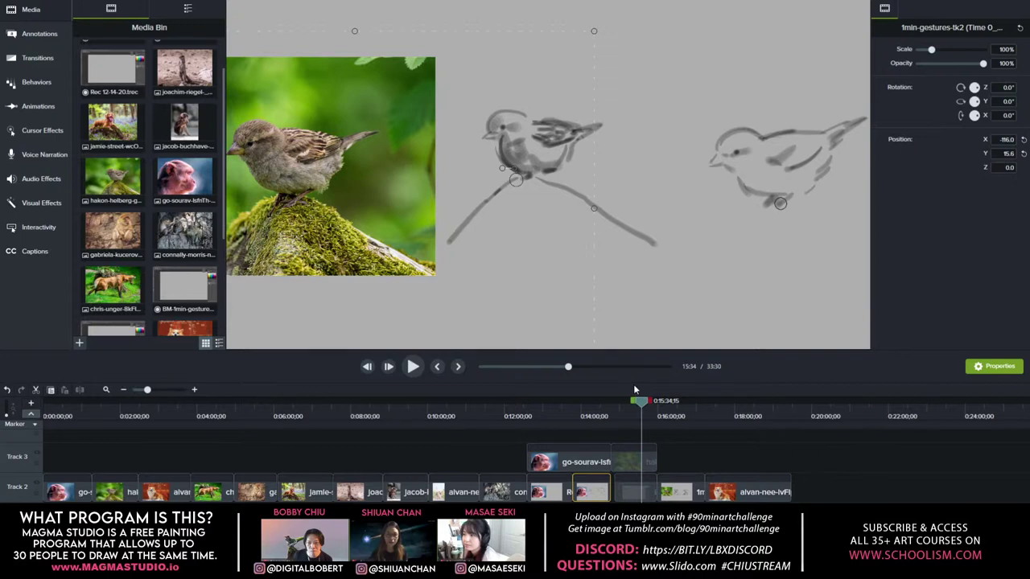
{"action": "left_click", "coordinate": [688, 416]}
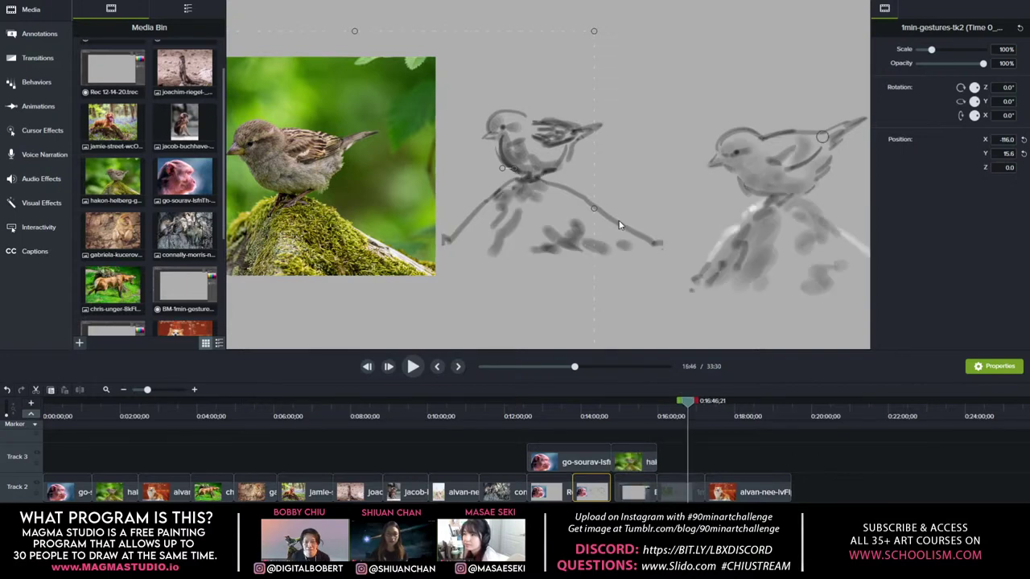